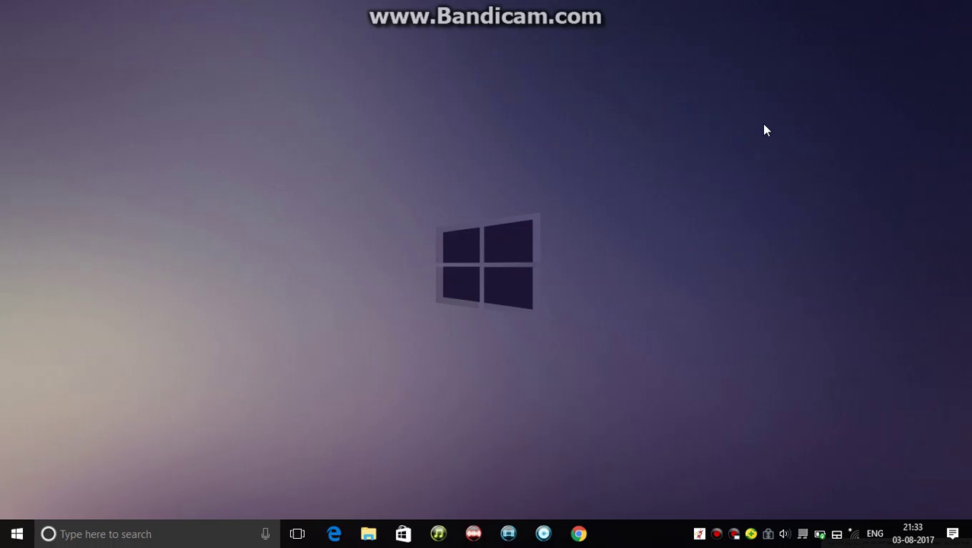
Open the Intel graphics properties from the desktop and check the 3D settings for Application Optimal Mode and General Settings
right_click(621, 176)
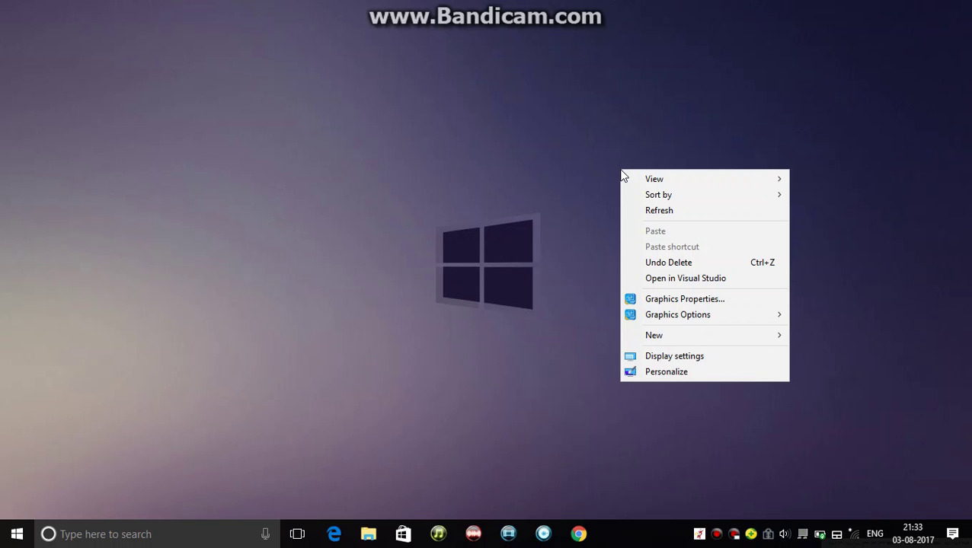
key(Down)
key(Down)
key(Down)
key(Down)
key(Down)
key(Down)
key(Down)
key(Down)
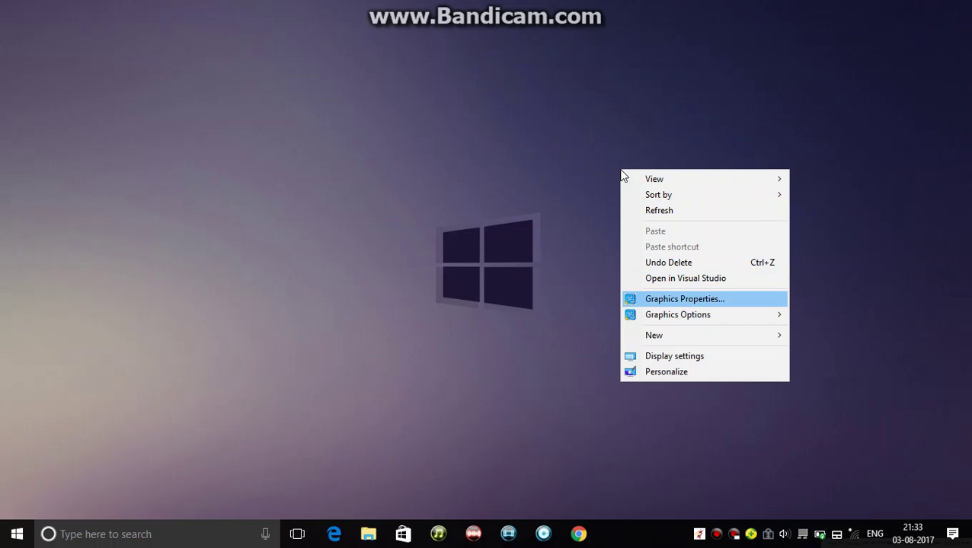
click(704, 300)
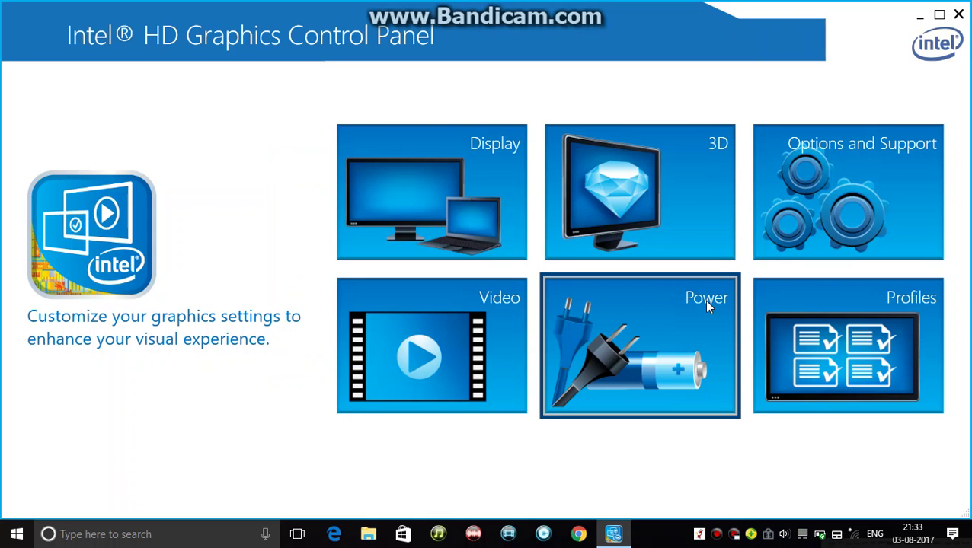
click(667, 166)
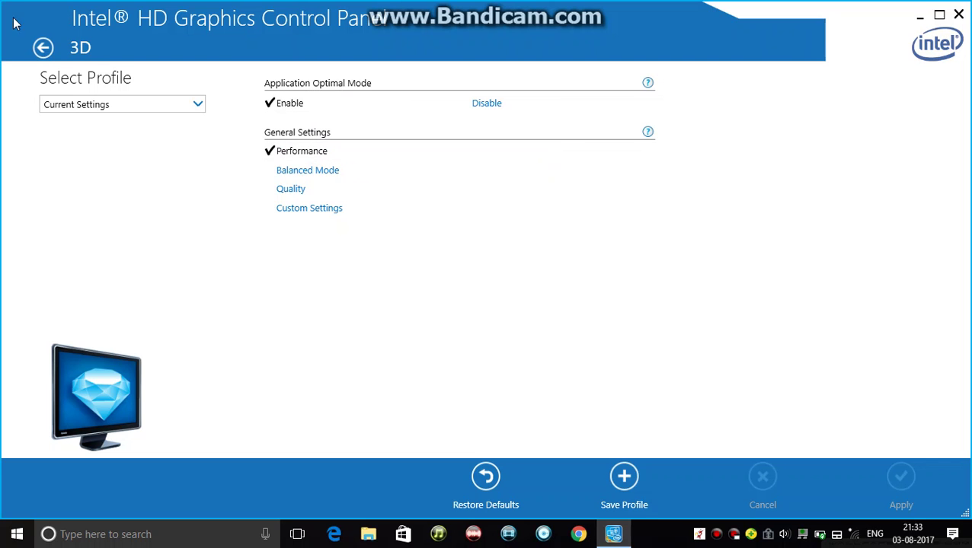
click(36, 43)
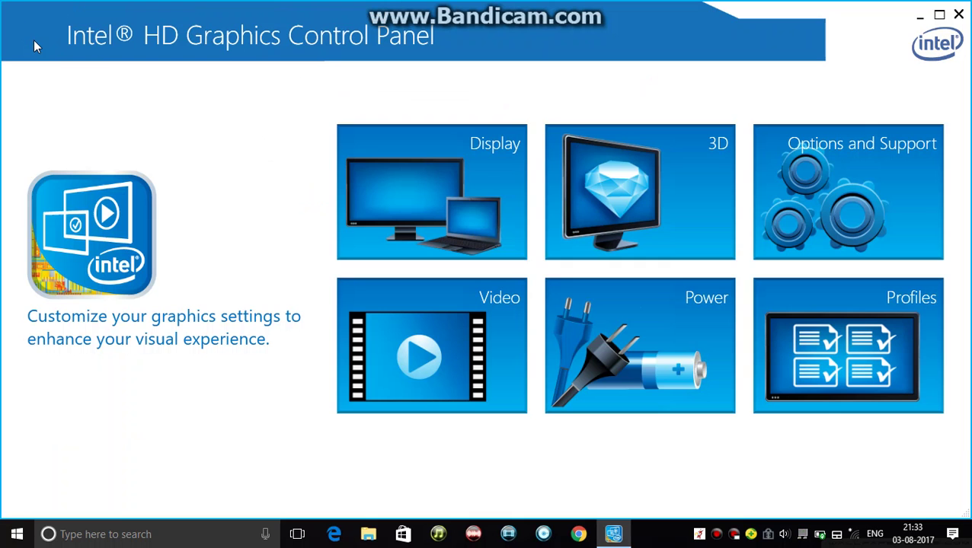
Review the graphics power plans for both Plugged In and On Battery, and close the graphics control panel
click(687, 358)
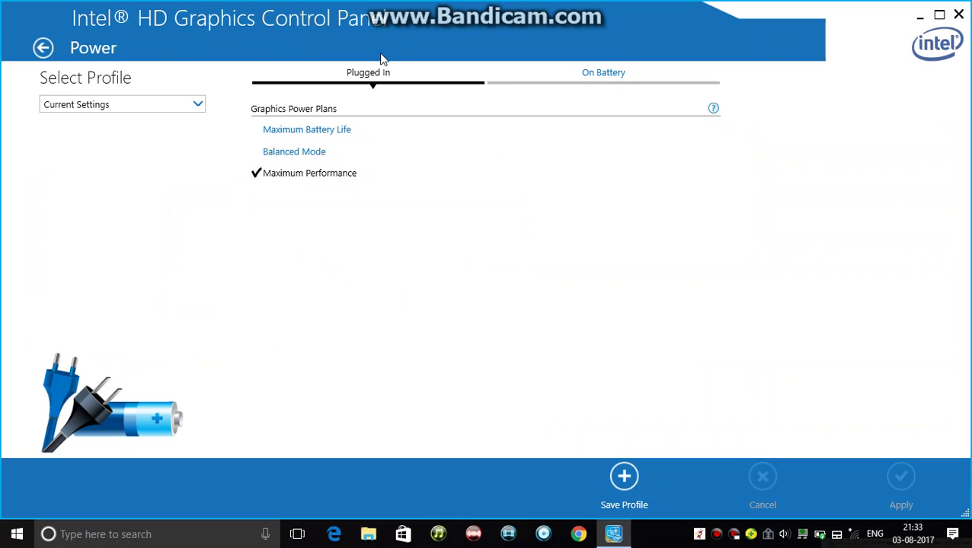
click(579, 78)
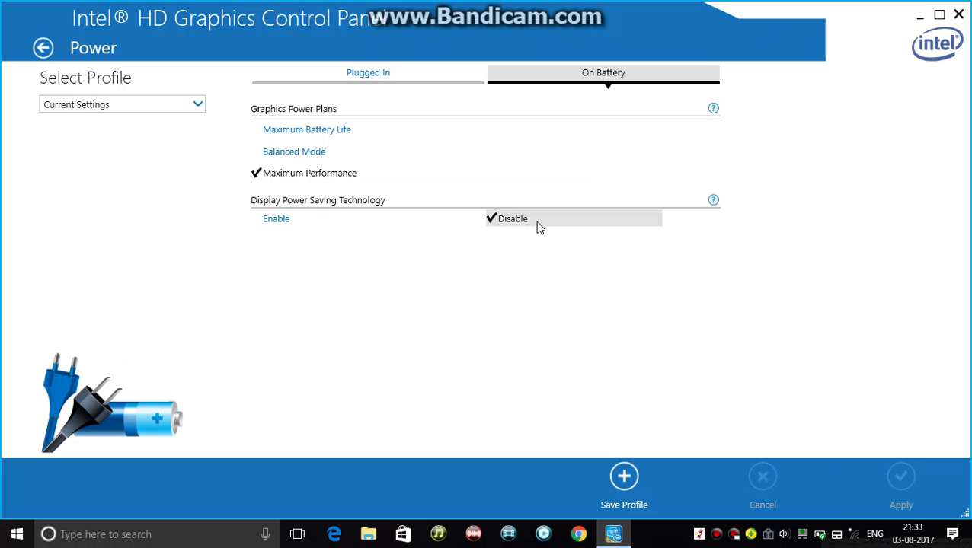
click(36, 49)
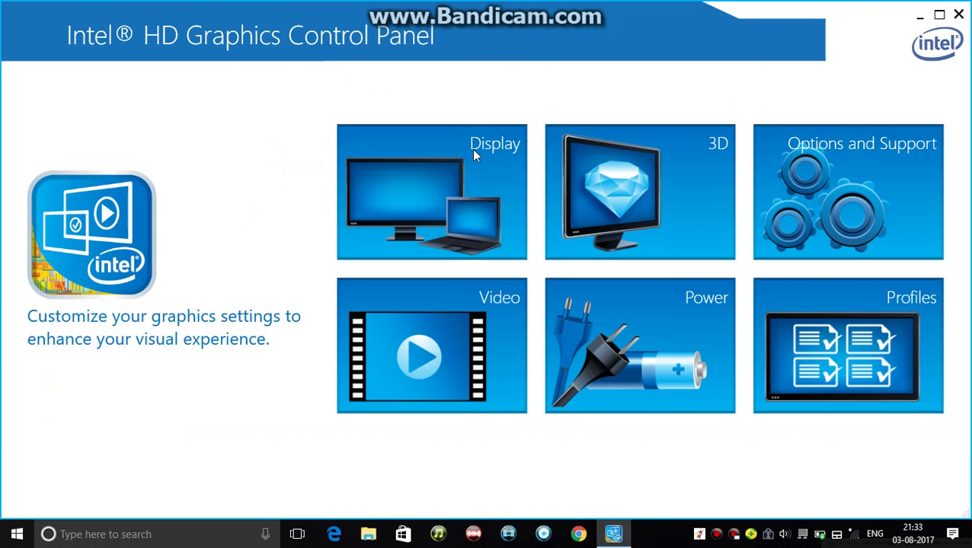
click(959, 15)
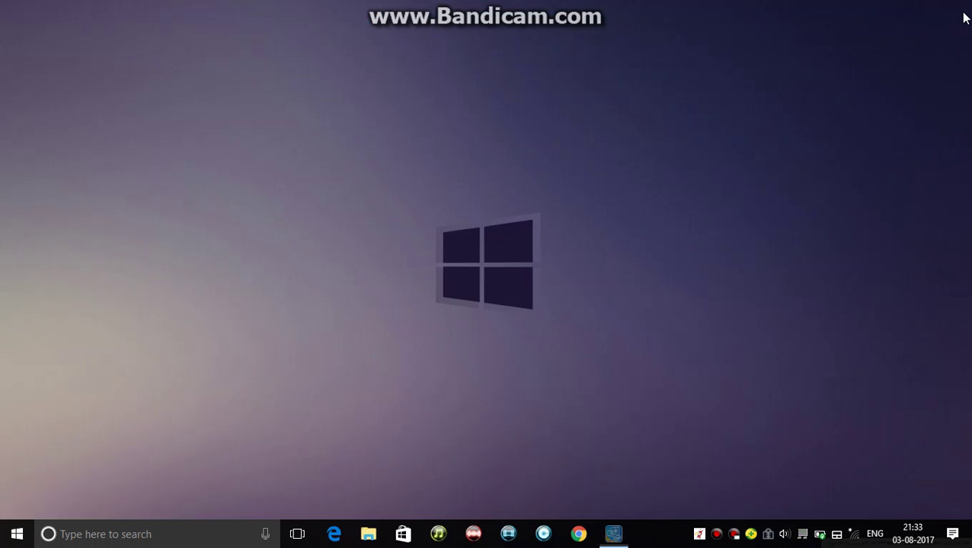
Refresh the desktop twice
right_click(692, 118)
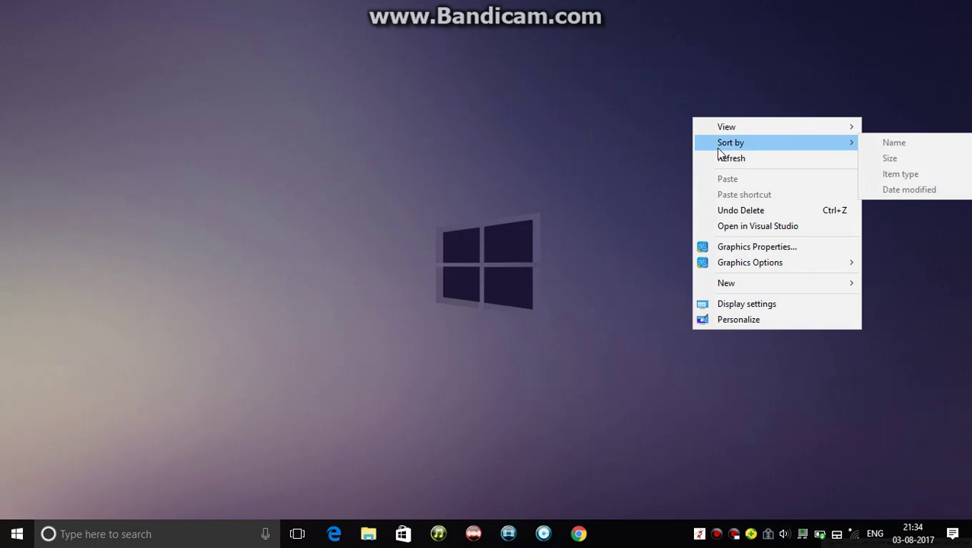
click(719, 159)
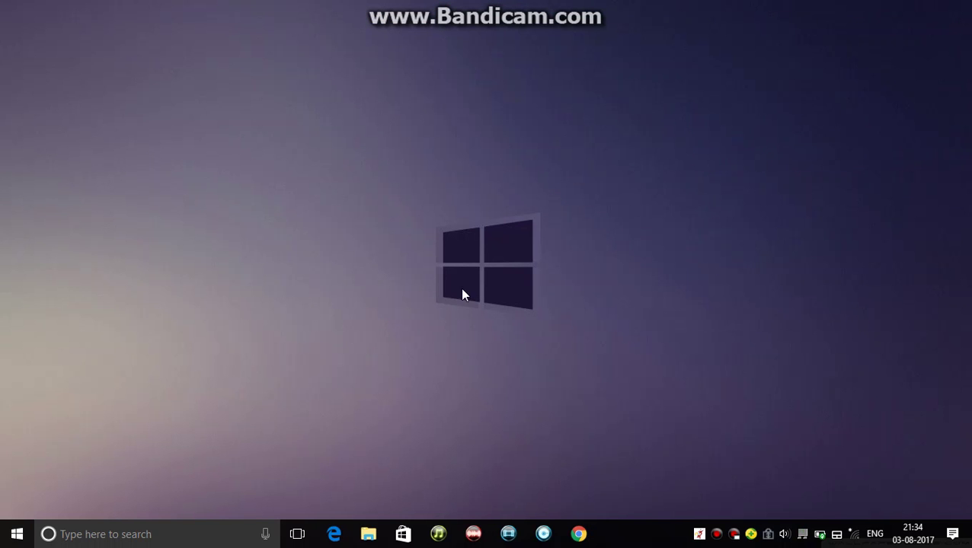
right_click(457, 375)
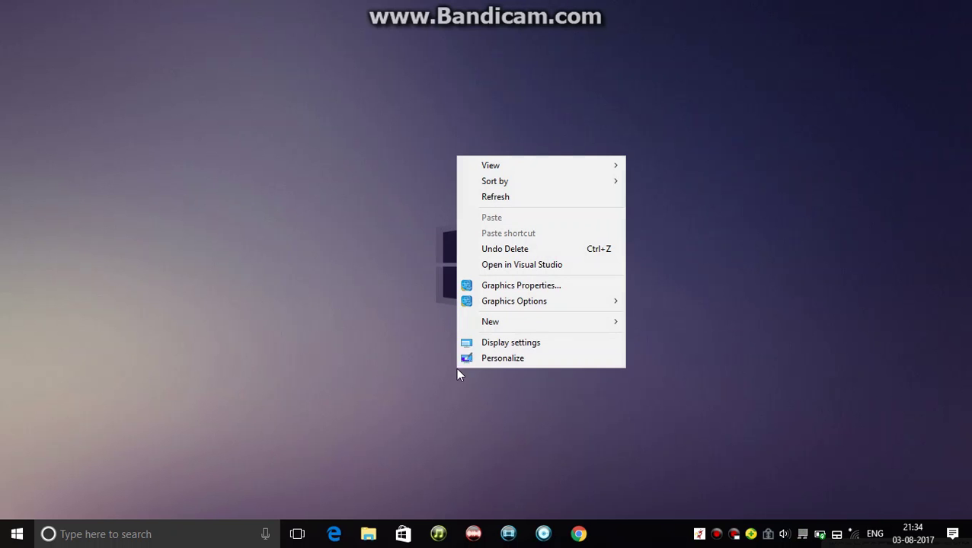
click(507, 197)
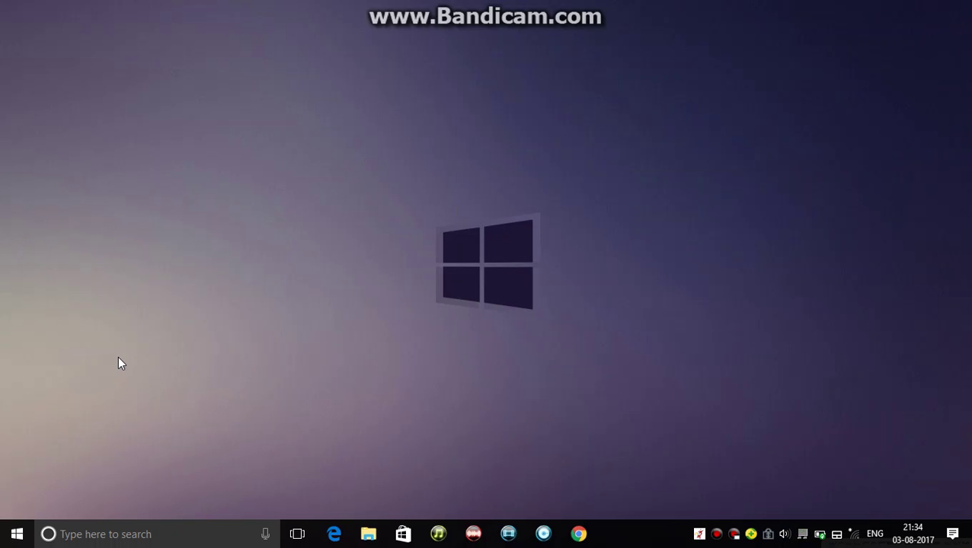
Launch Registry Editor by running regedit, and allow it to make changes to the device
right_click(17, 534)
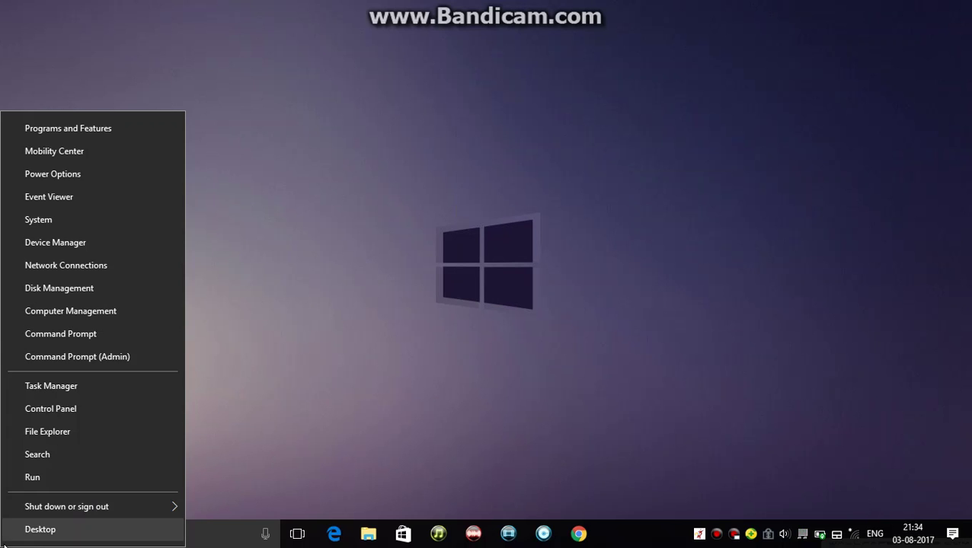
click(33, 478)
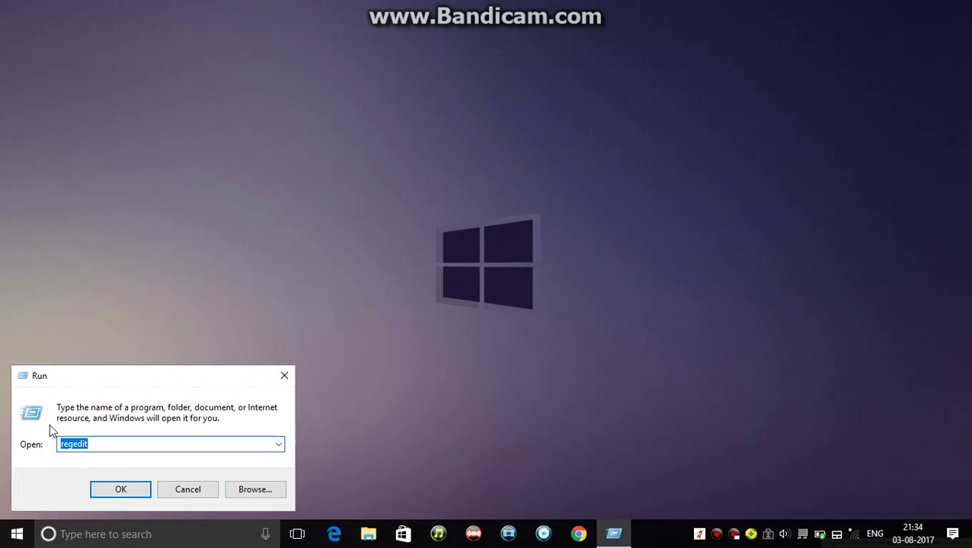
drag(143, 377, 505, 197)
text(re)
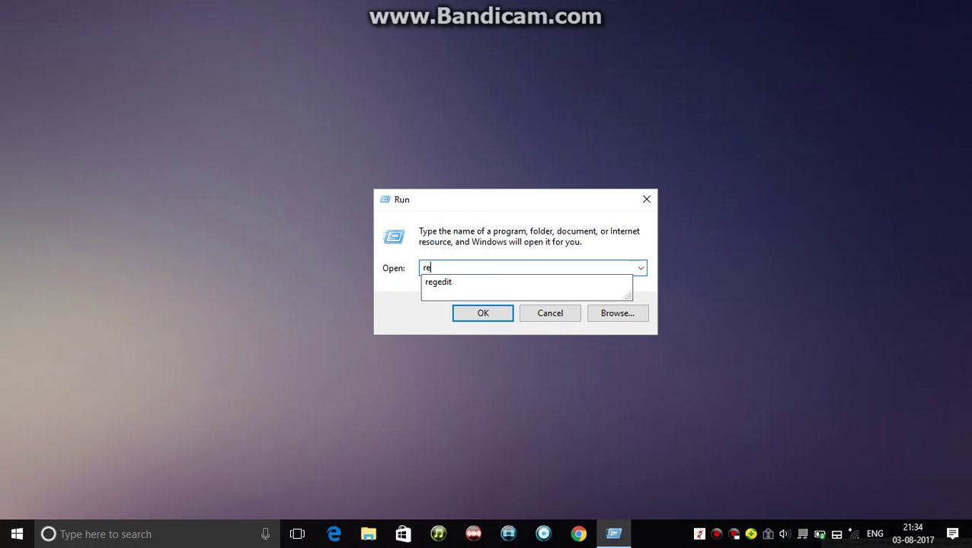
text(gedit)
key(Return)
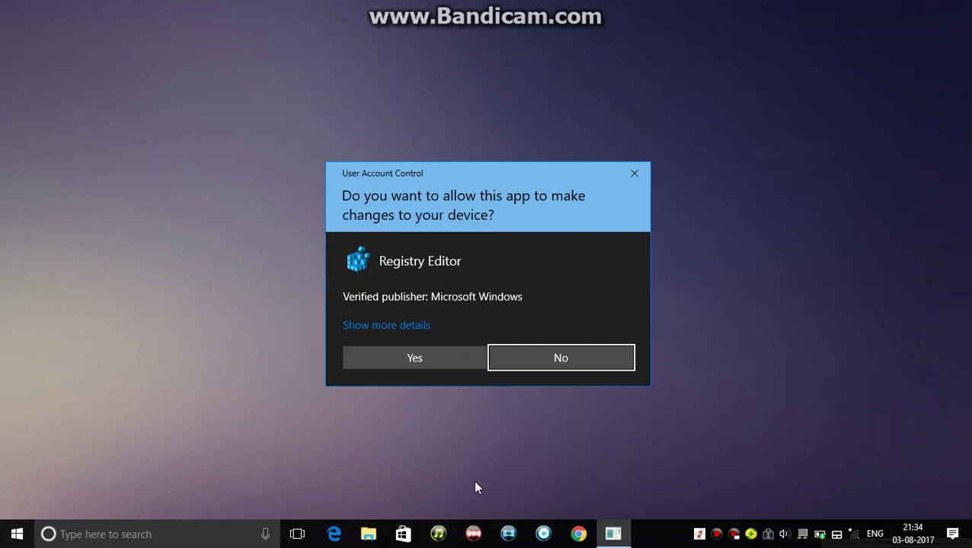
click(419, 356)
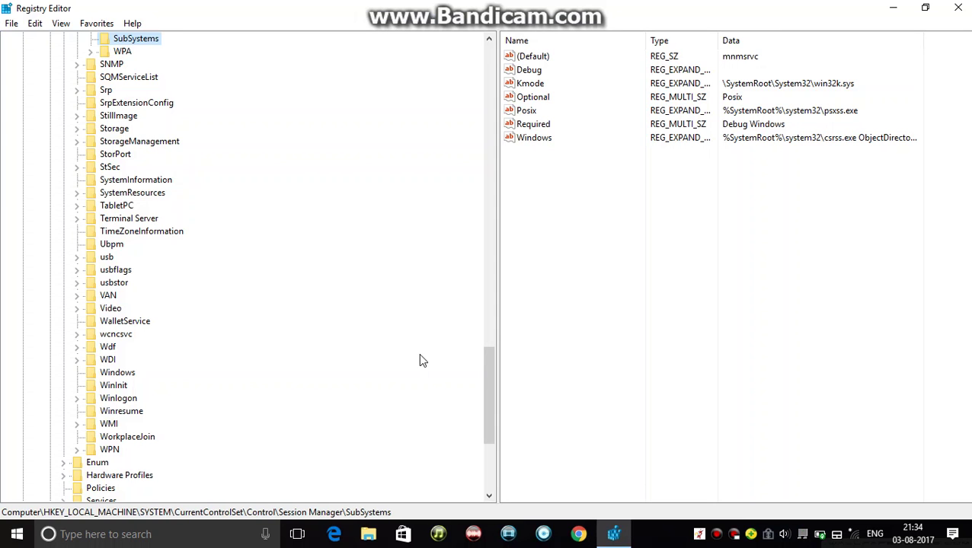
Collapse the previously expanded registry branches and expand HKEY_LOCAL_MACHINE\SYSTEM so only its direct subkeys are listed
drag(486, 376, 478, 84)
click(24, 40)
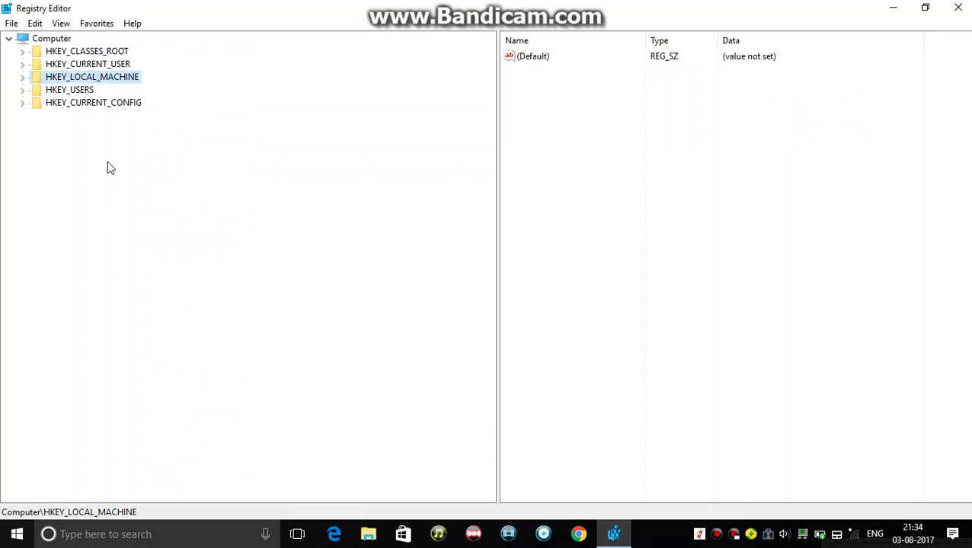
click(24, 80)
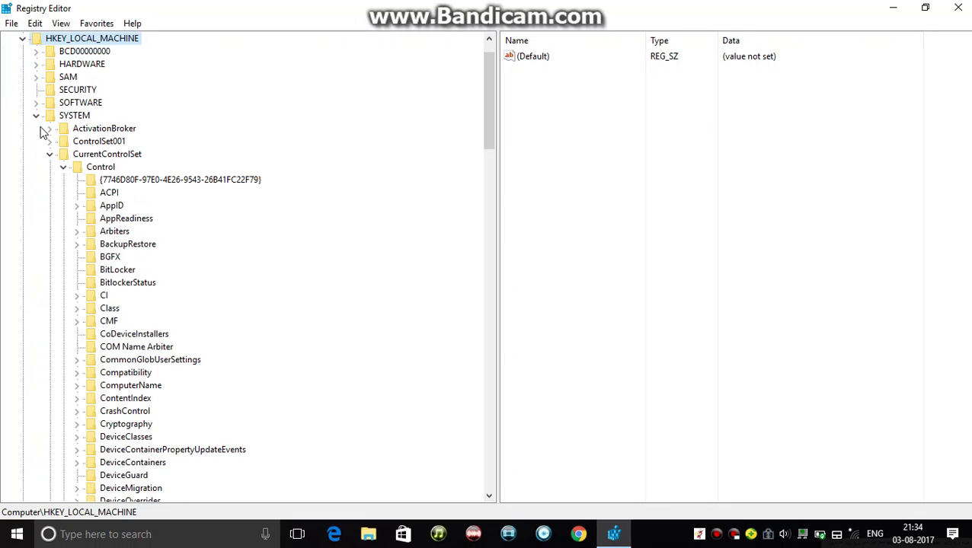
click(35, 116)
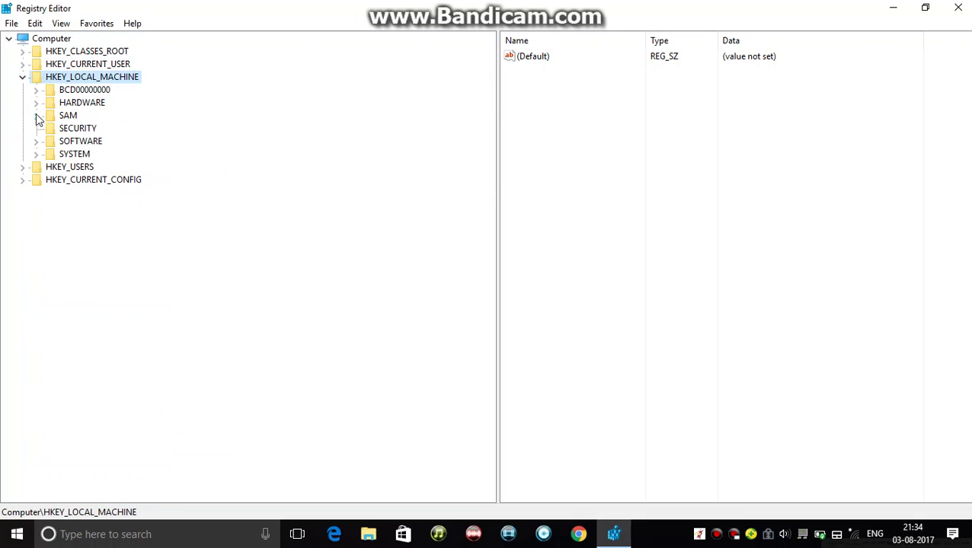
click(61, 156)
click(35, 156)
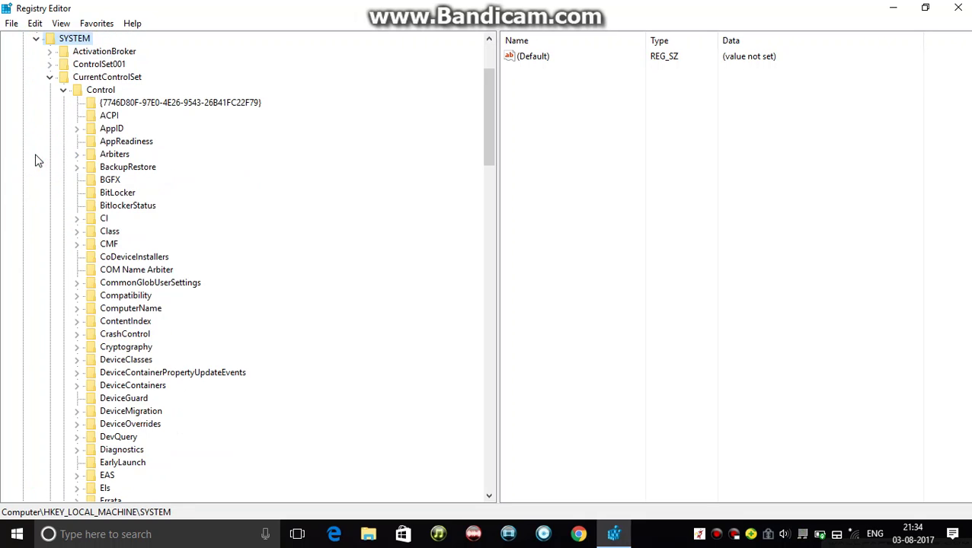
click(48, 80)
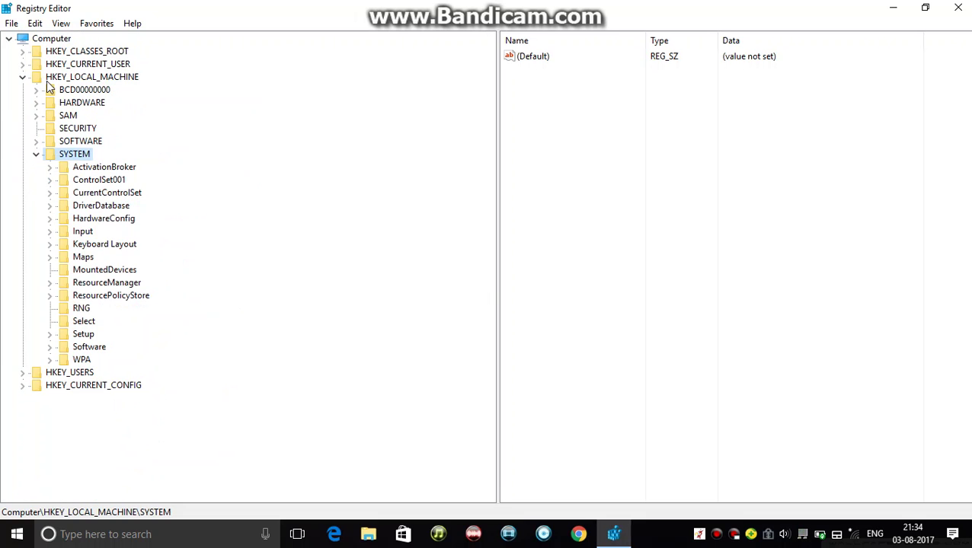
Expand CurrentControlSet under SYSTEM and select its Control key
click(132, 195)
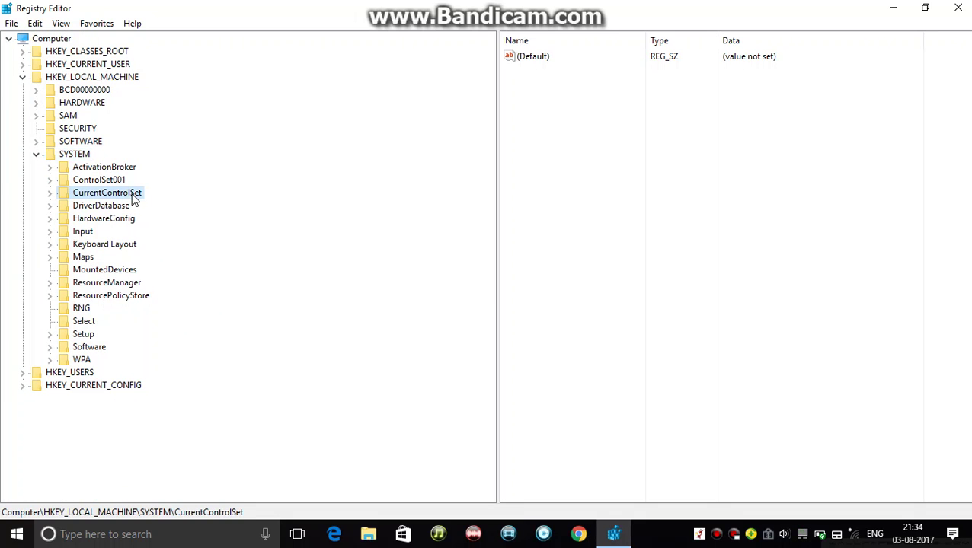
click(50, 194)
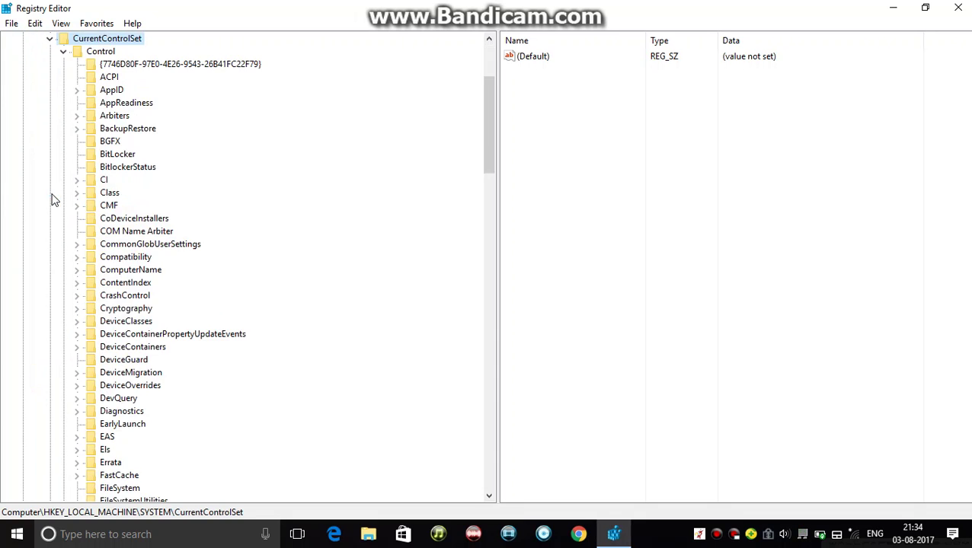
click(91, 52)
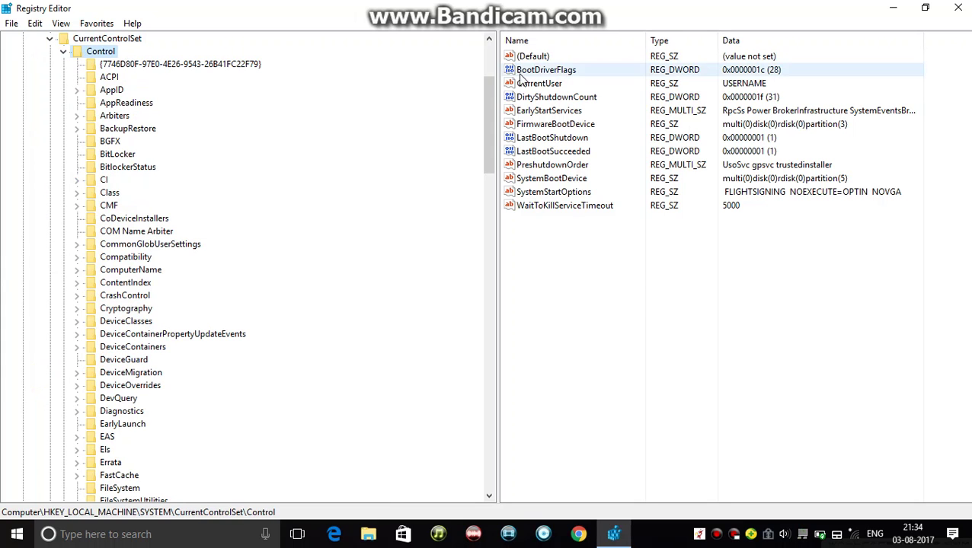
Expand Session Manager under the Control key and select its SubSystems subkey
drag(492, 128, 515, 283)
click(76, 399)
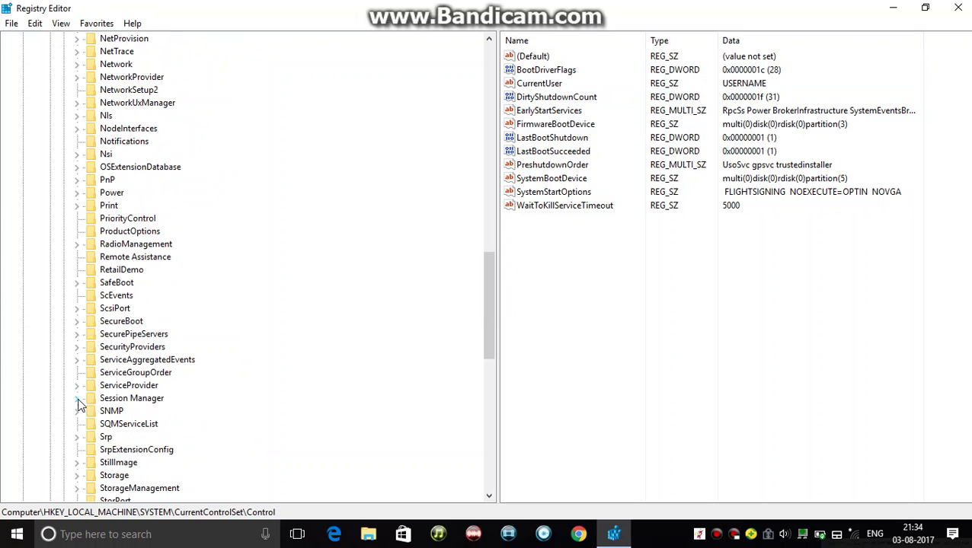
click(117, 400)
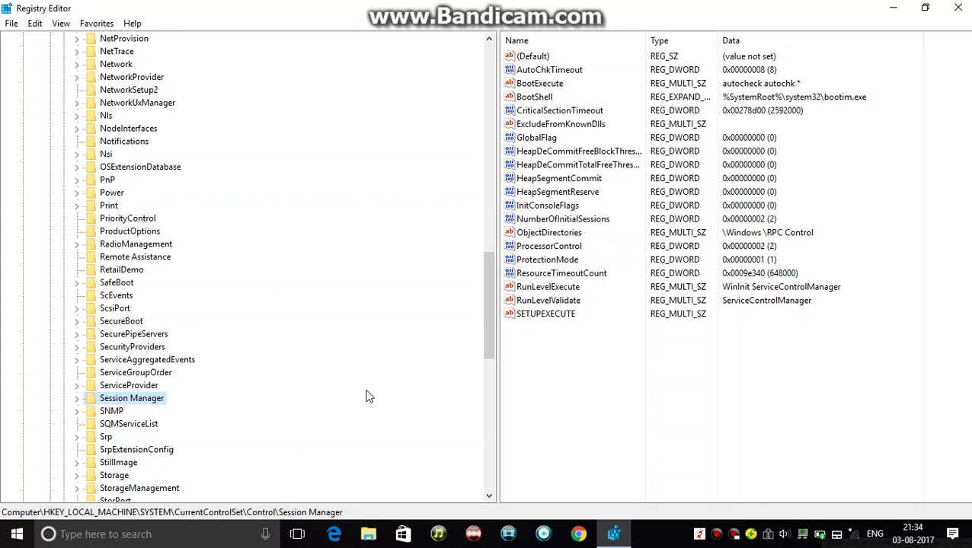
click(77, 400)
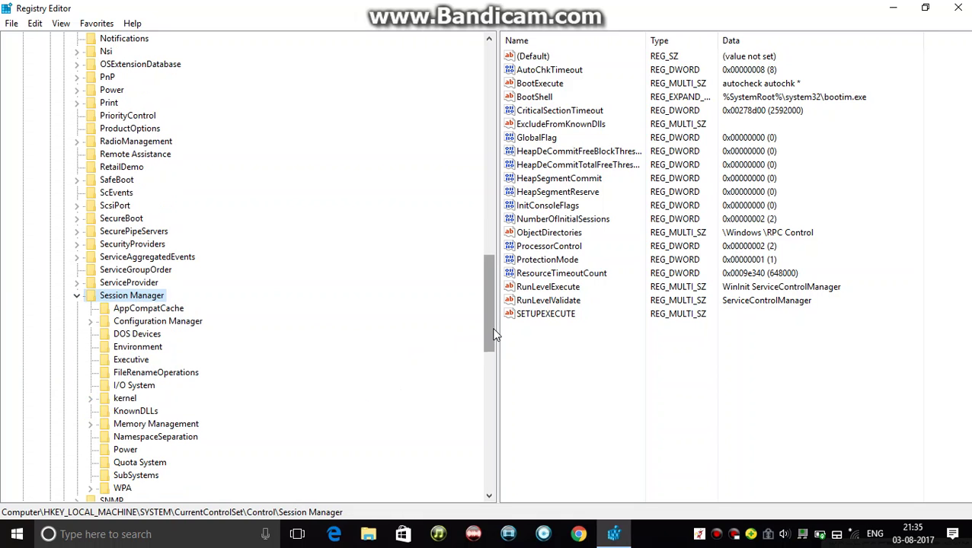
drag(494, 335, 494, 342)
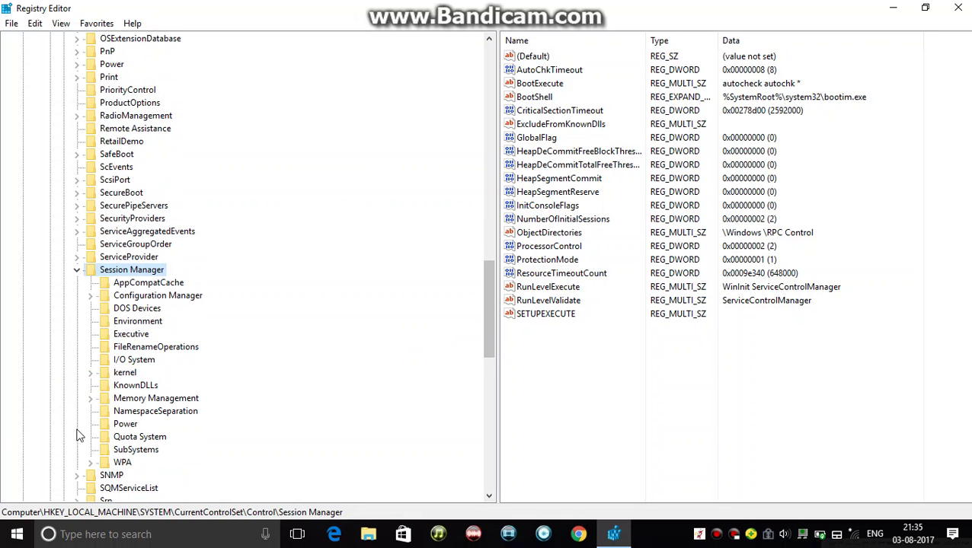
click(123, 451)
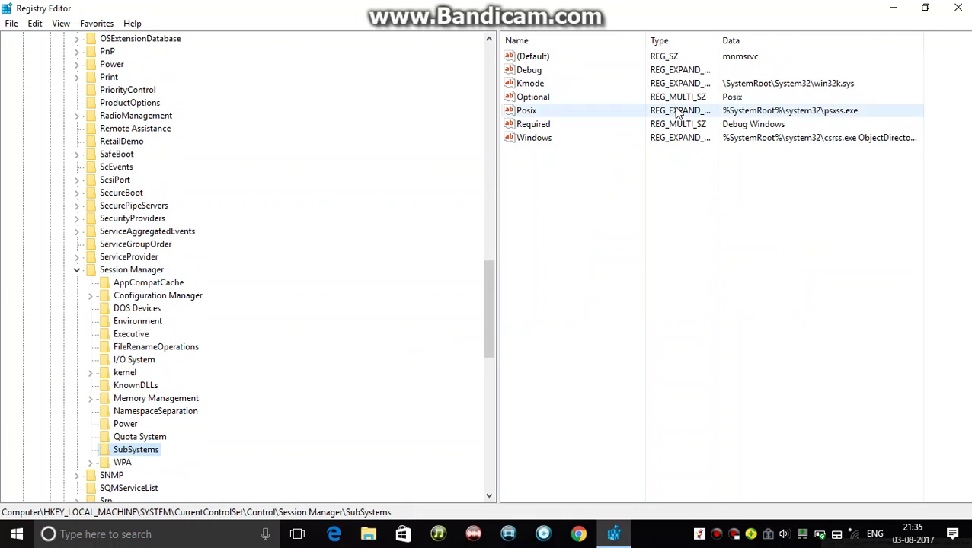
Modify the Windows string value in SubSystems by inserting a comma after 1024, making SharedSection=1024,30720,768, and save it
right_click(543, 141)
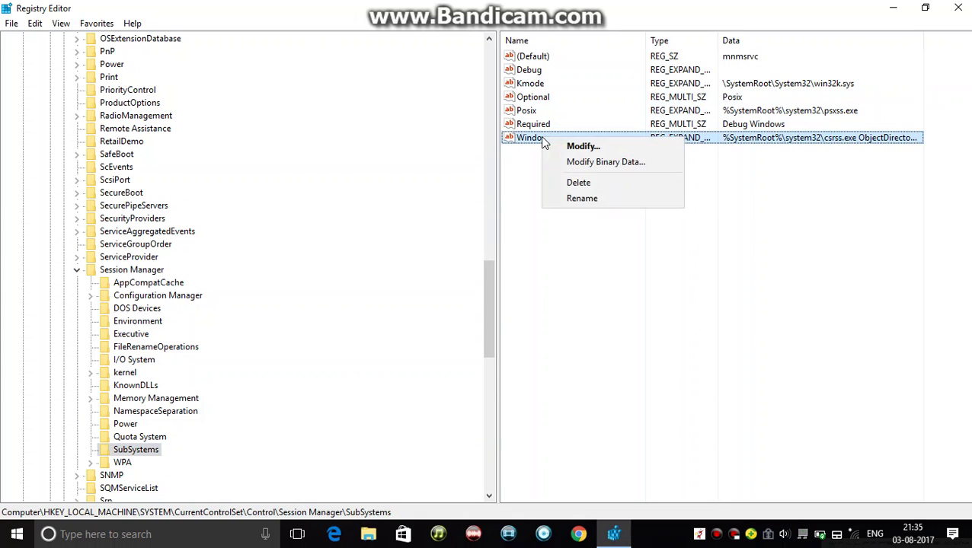
click(545, 146)
key(End)
key(Left)
key(Left)
key(Left)
key(Left)
key(Left)
key(Left)
key(Left)
key(Left)
key(Left)
key(Left)
key(Left)
key(Left)
key(Left)
key(Left)
key(Left)
key(Left)
key(Left)
key(Left)
key(Left)
key(Left)
key(Left)
key(Left)
key(Left)
key(Left)
key(Left)
key(Left)
key(Left)
key(Left)
key(Left)
key(Left)
key(Left)
key(Left)
key(Left)
key(Left)
key(Left)
key(Left)
key(Left)
key(Left)
key(Left)
key(Left)
key(Left)
key(Left)
key(Left)
key(Left)
key(Left)
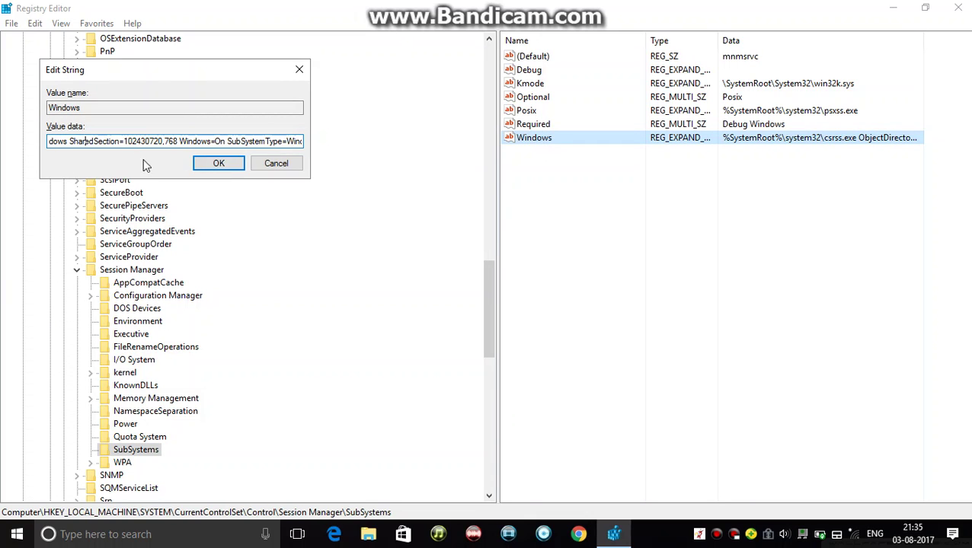
key(Left)
key(Left)
key(Left)
key(Left)
key(Left)
key(Left)
key(Left)
key(Left)
key(Left)
key(Left)
key(Left)
key(Left)
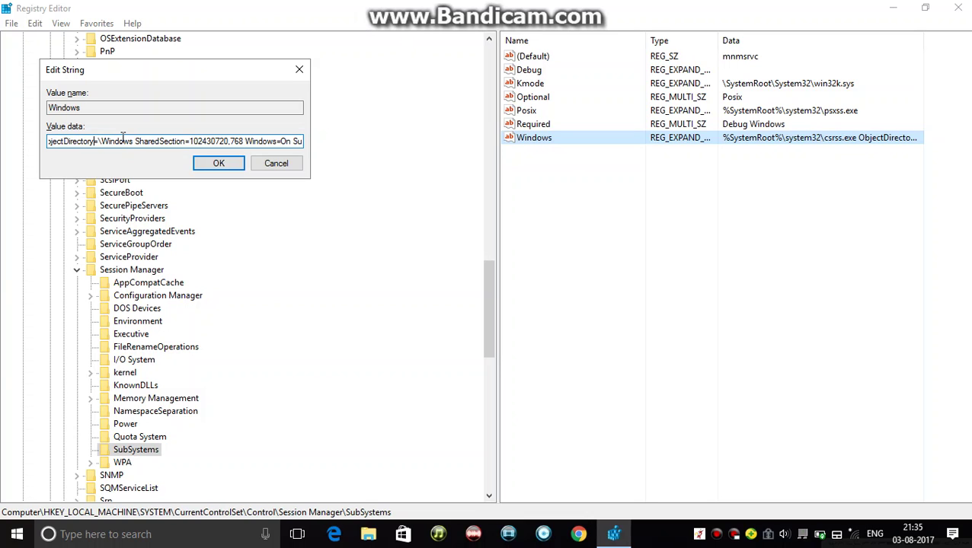
drag(101, 140, 244, 143)
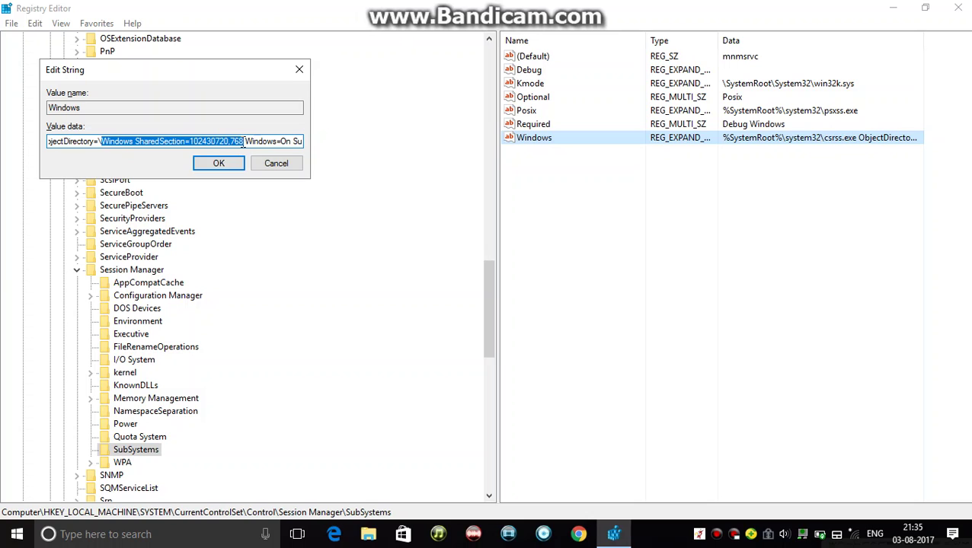
click(203, 142)
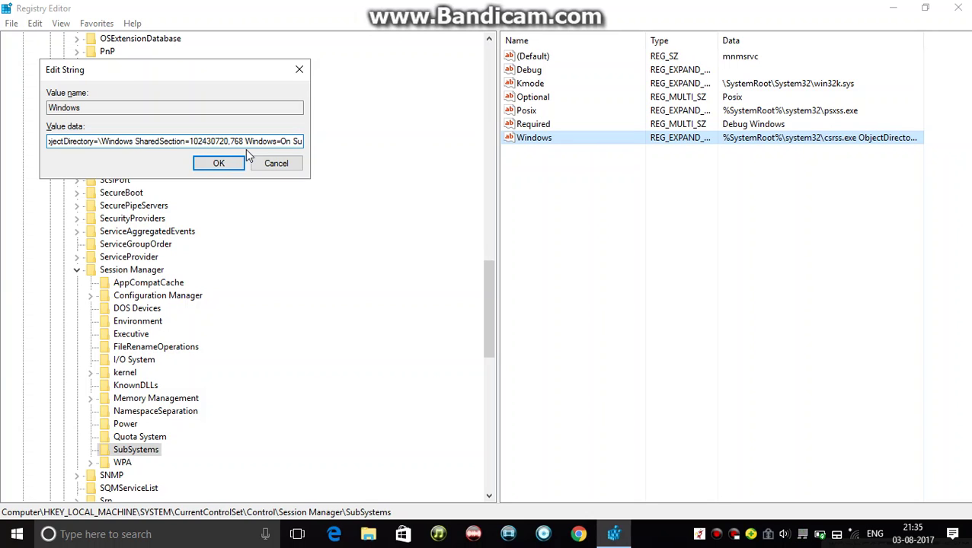
text(,)
drag(209, 141, 233, 142)
click(218, 141)
drag(207, 142, 231, 142)
click(232, 141)
click(222, 162)
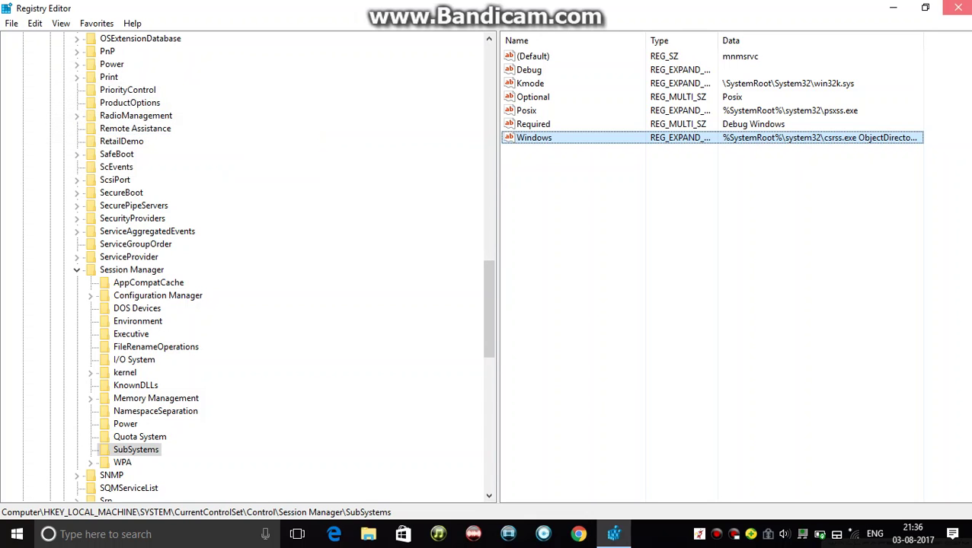
Close Registry Editor and refresh the desktop
click(958, 8)
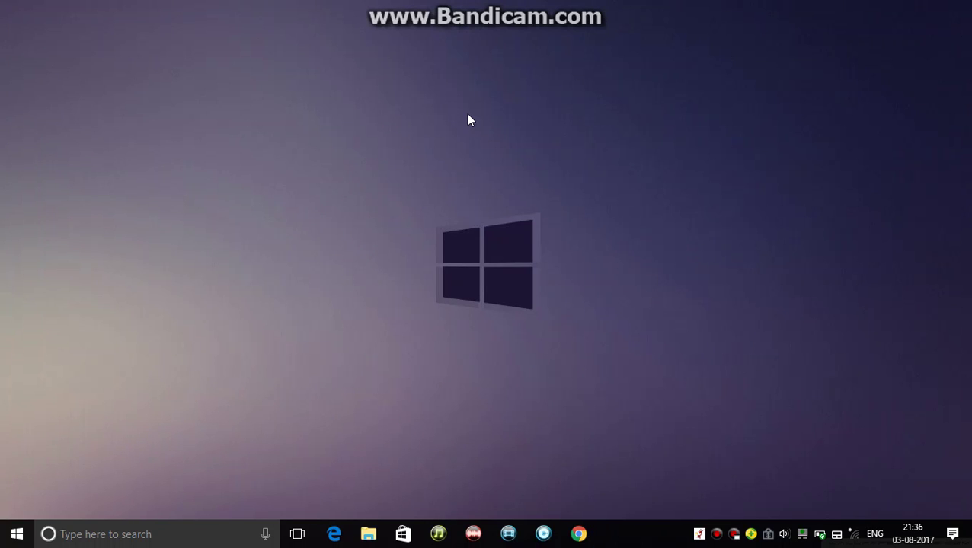
right_click(468, 115)
click(502, 156)
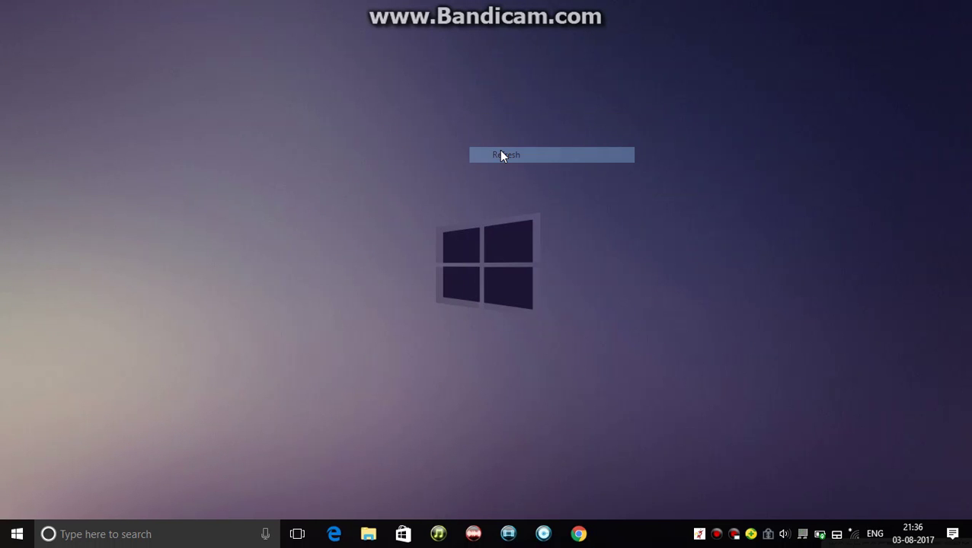